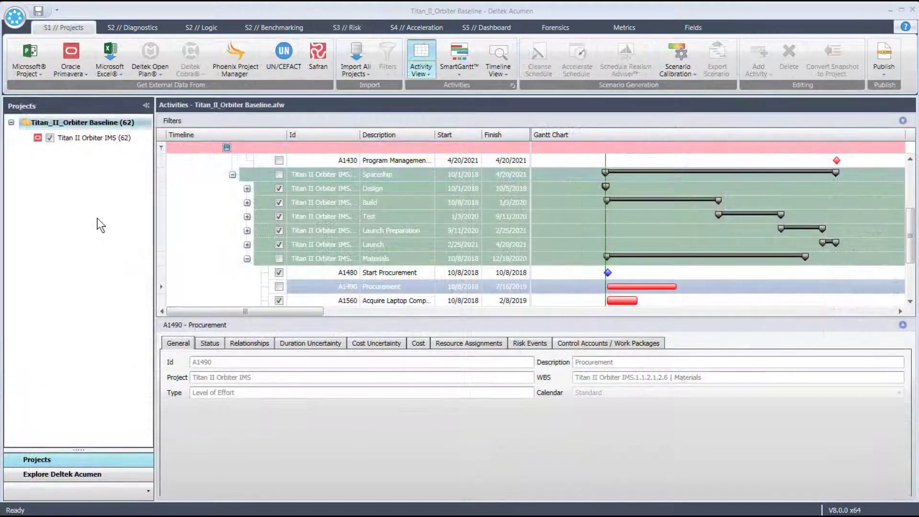
Step: Scroll the activity grid right to show the Remaining, Calibration and Remaining Cost columns
left_click(318, 311)
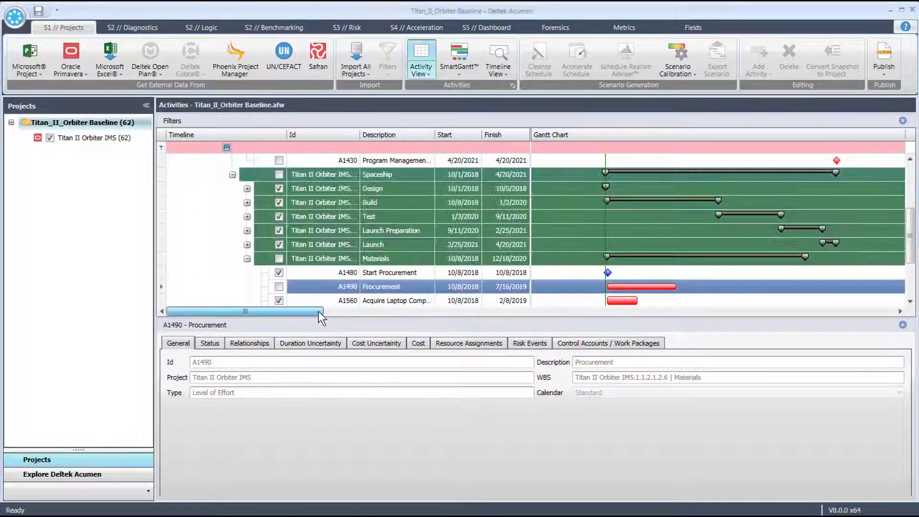
left_click(560, 311)
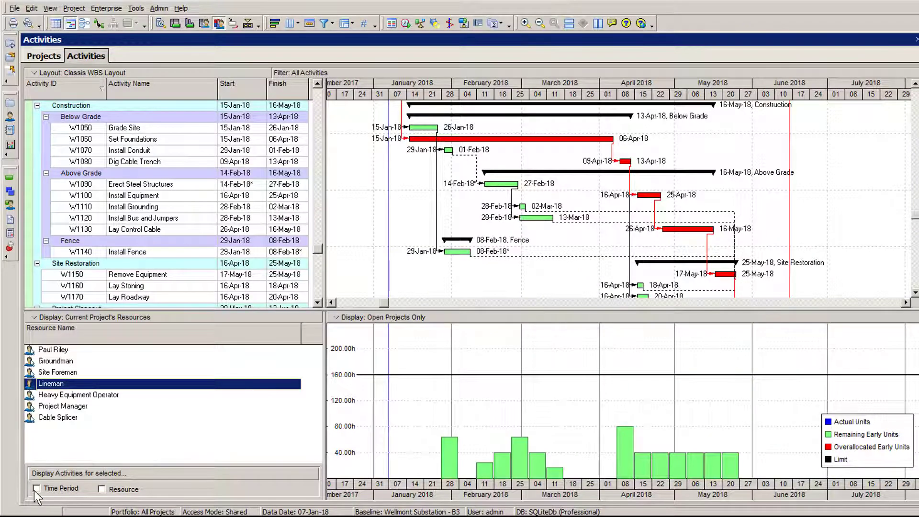
Step: Limit P6 resource activities to the Time Period, then run Fuse on the orbiter schedule for 79%
left_click(36, 488)
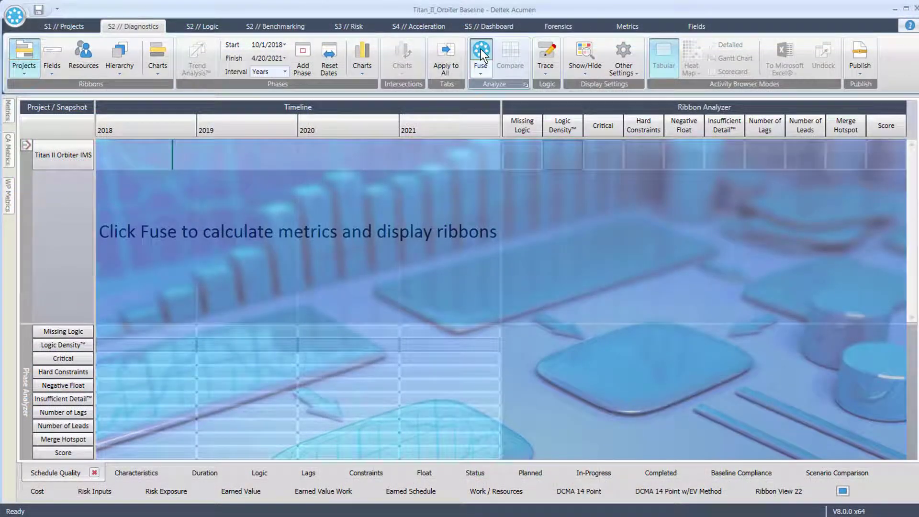
left_click(481, 49)
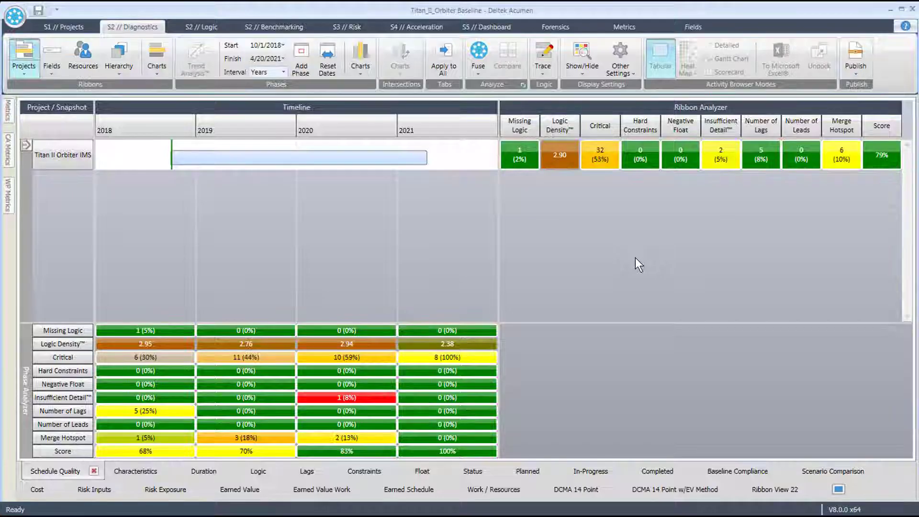
Step: Switch Diagnostics to the DCMA 14 Point metric set and review its results
left_click(574, 490)
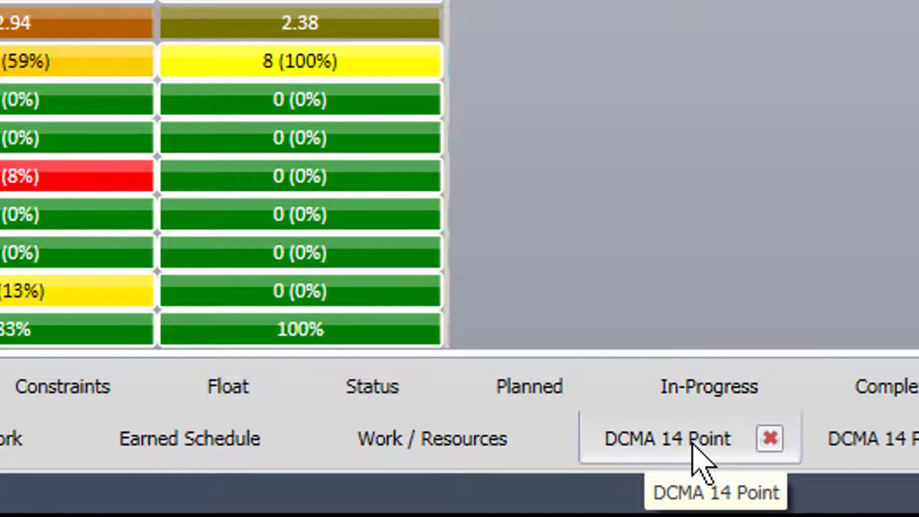
left_click(695, 451)
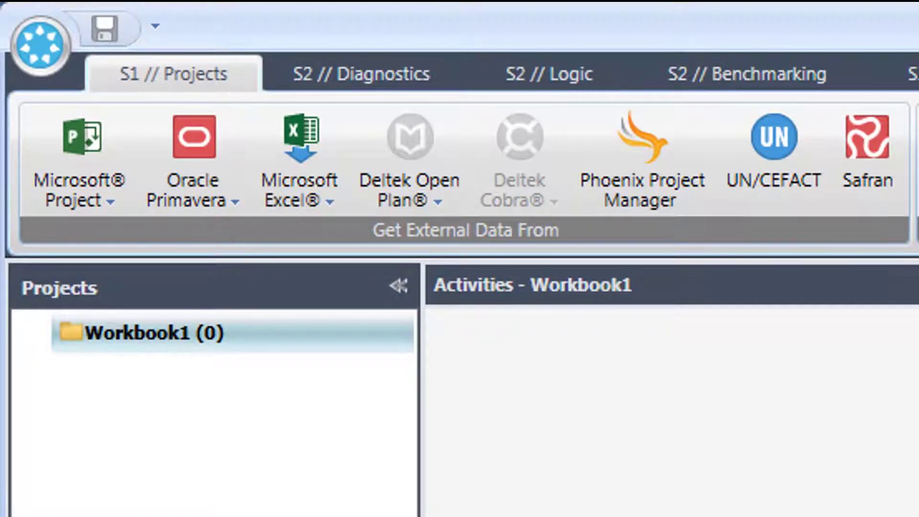
Step: Add the P6 file TItan II Orbiter Baseline IMS.xer to Workbook1 as a project
left_click(230, 136)
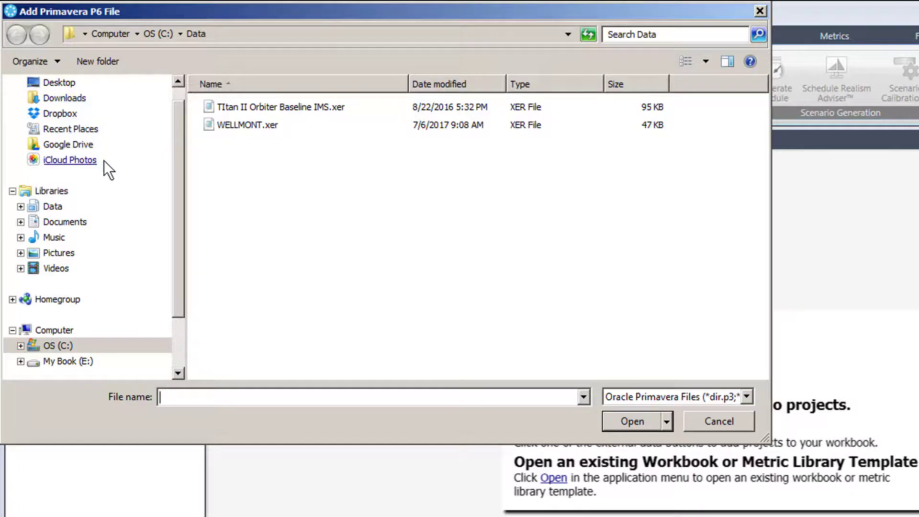
left_click(297, 107)
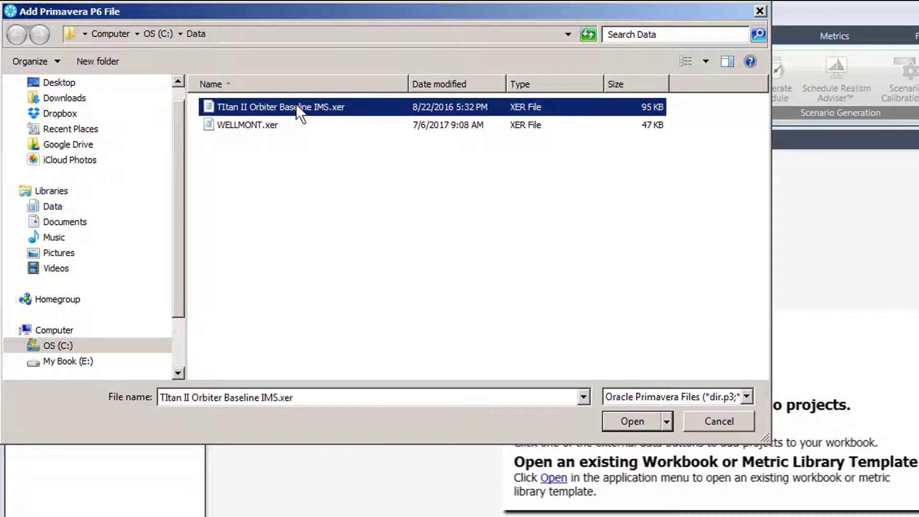
left_click(631, 421)
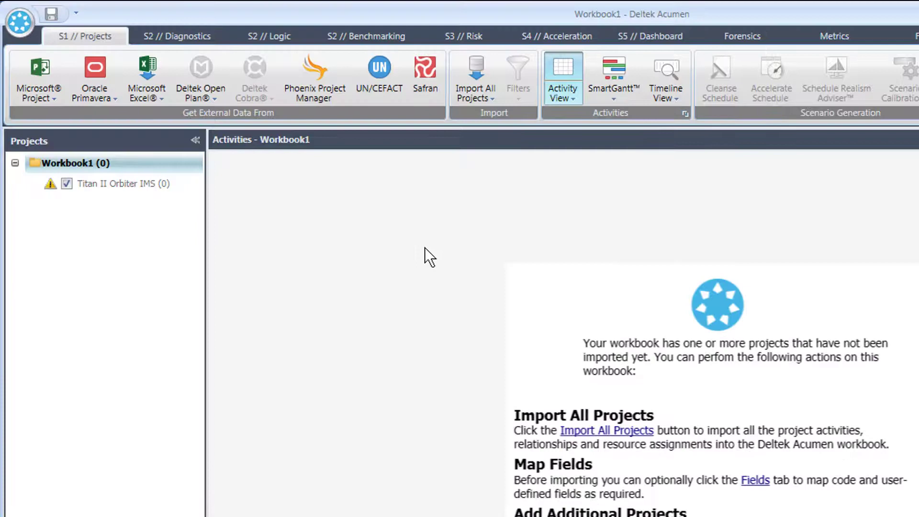
left_click(115, 94)
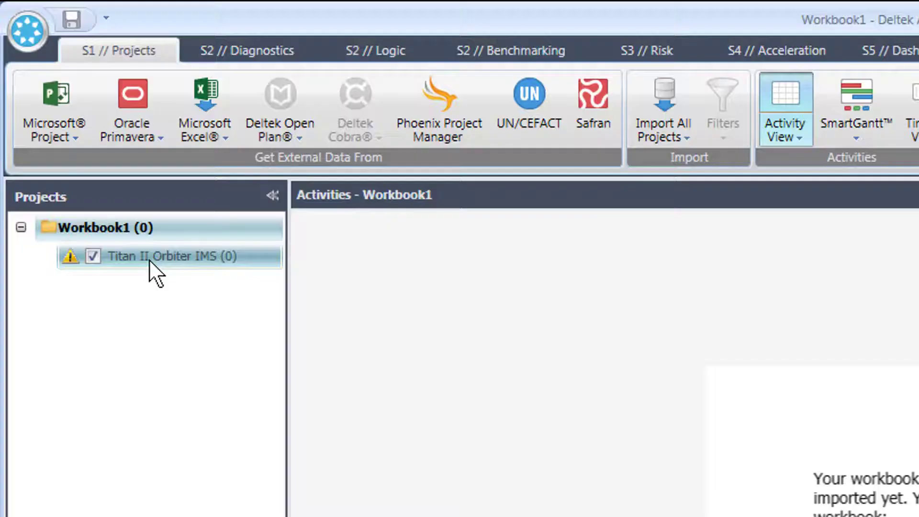
Step: Import all projects so Titan II Orbiter IMS loads its 62 activities (10/1/2018–4/20/2021)
mouse_move(104, 139)
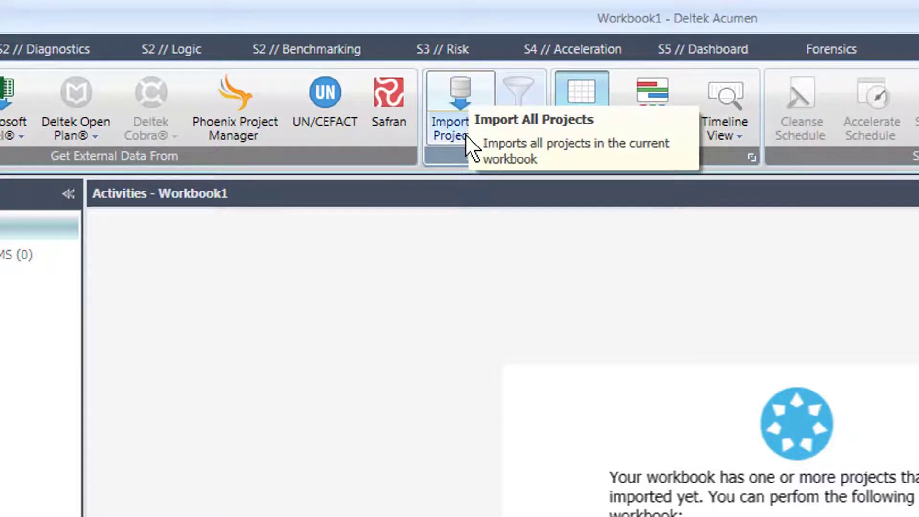
left_click(449, 134)
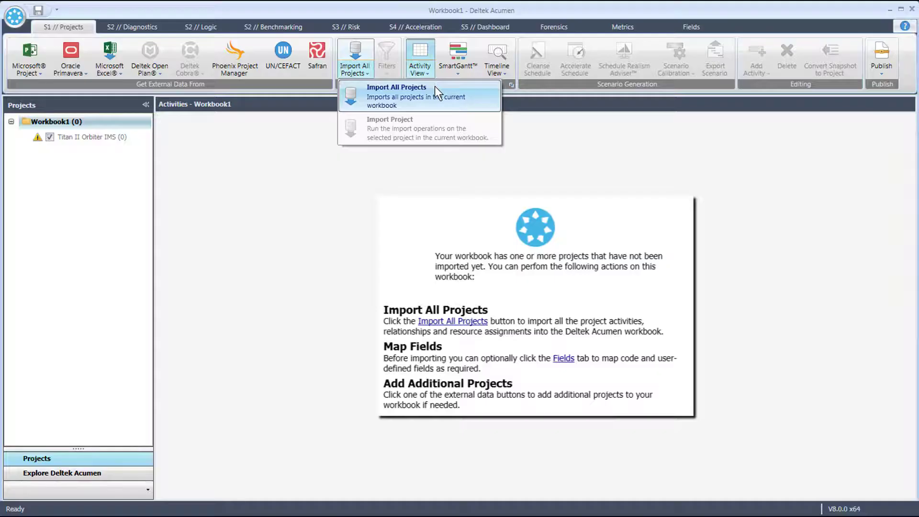
left_click(608, 156)
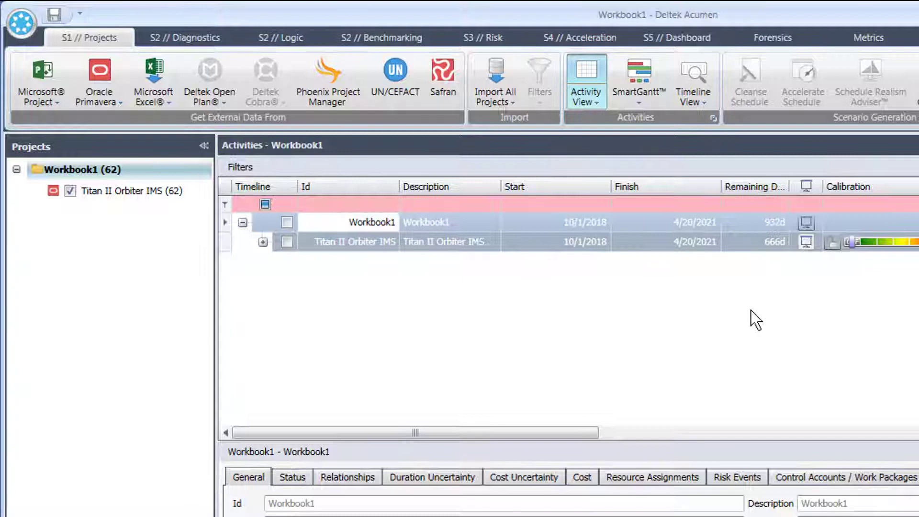
Step: Save the workbook as Workbook1.afw
left_click(14, 15)
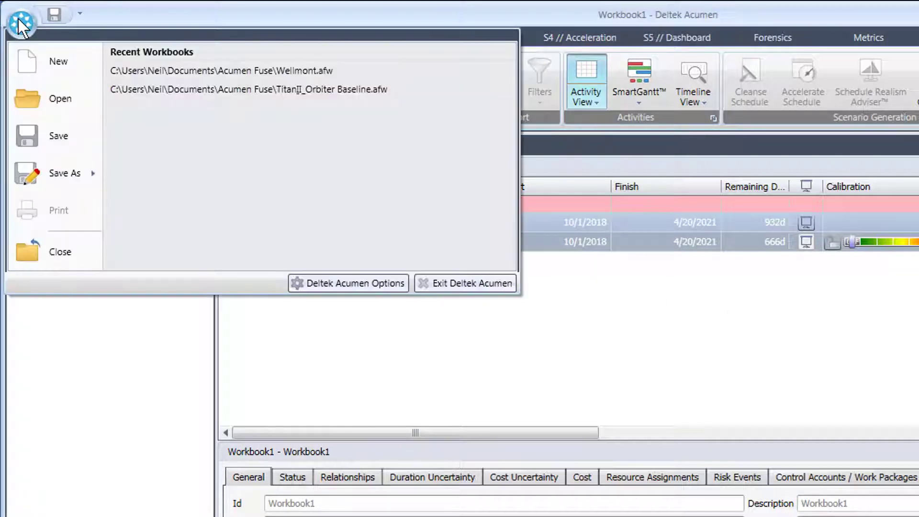
left_click(23, 134)
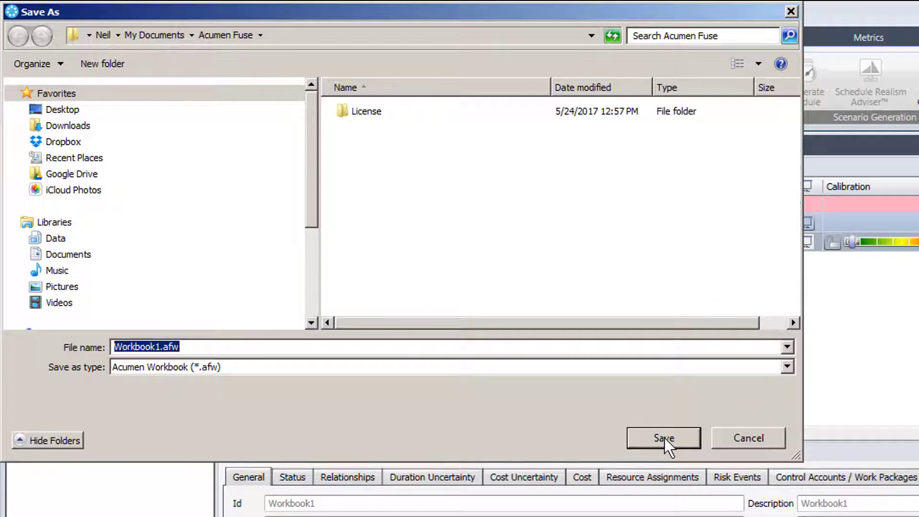
left_click(664, 438)
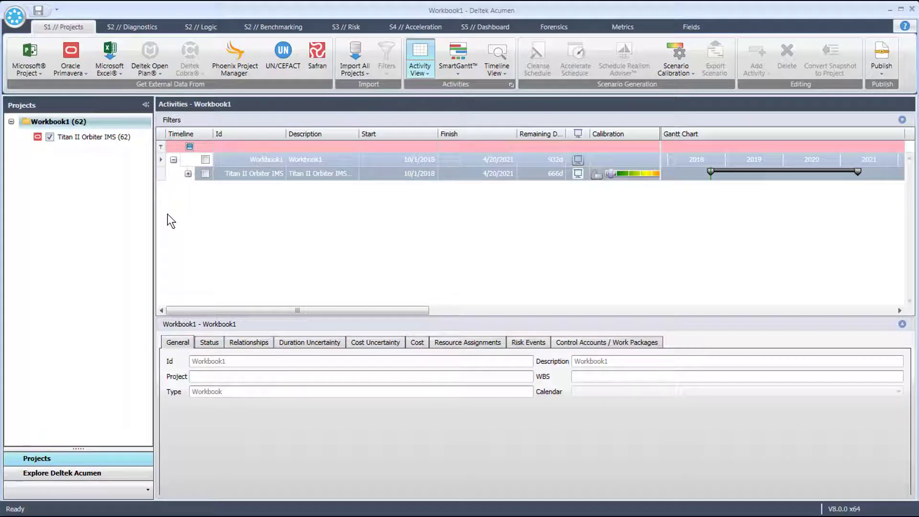
Step: Expand the orbiter hierarchy to show Management activities and Spaceship subphases including Build
left_click(188, 173)
left_click(203, 188)
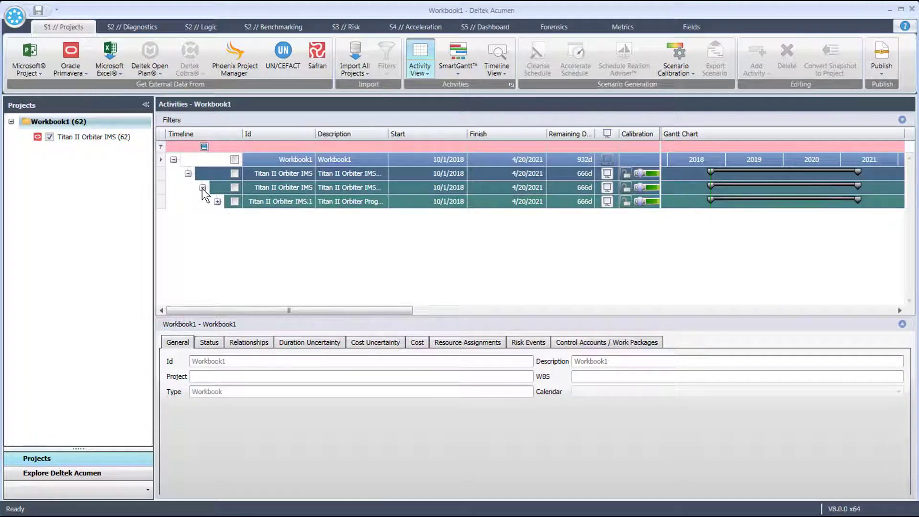
left_click(217, 202)
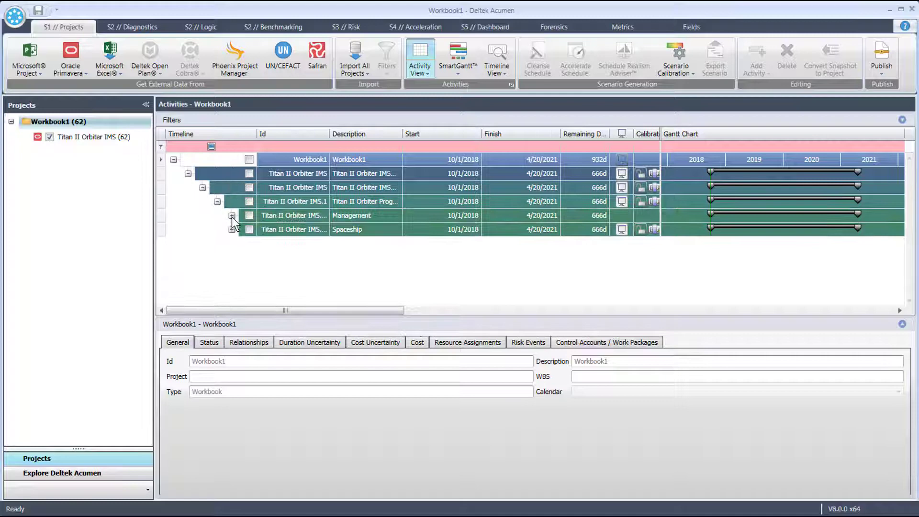
left_click(232, 216)
left_click(231, 286)
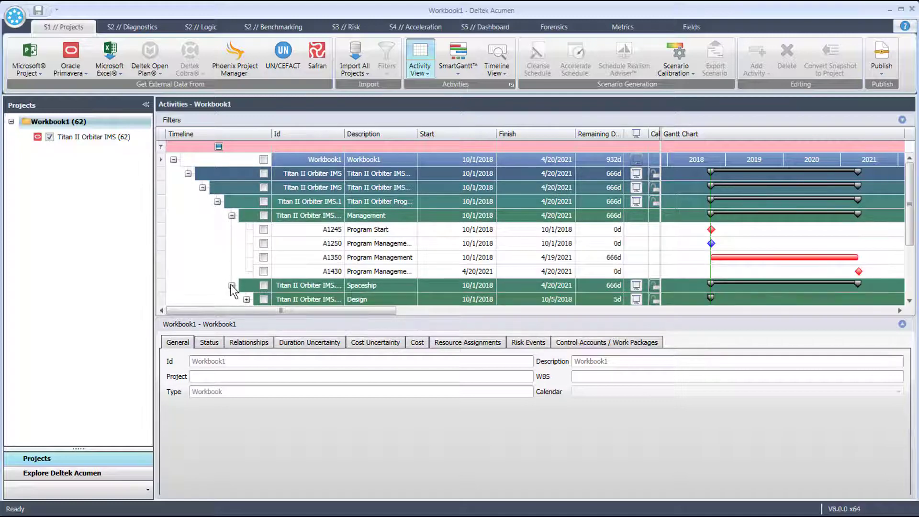
scroll(238, 249, "down", 2)
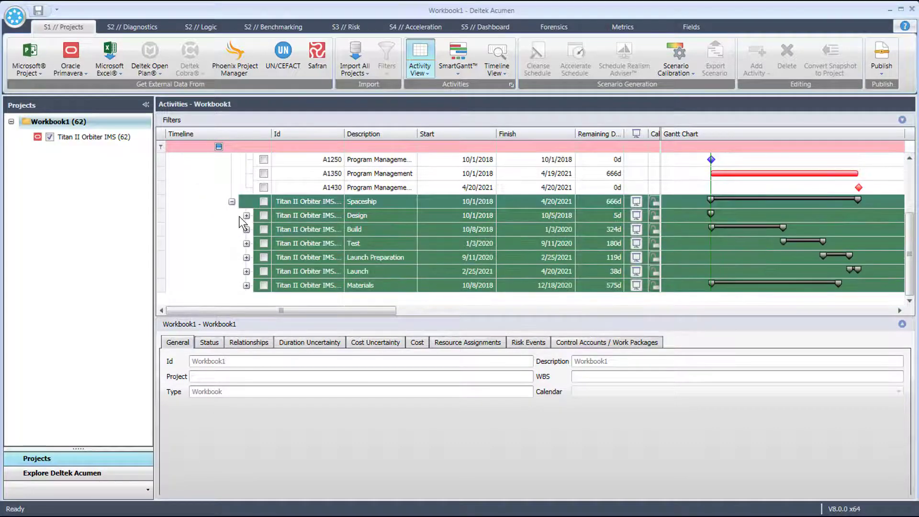
left_click(246, 230)
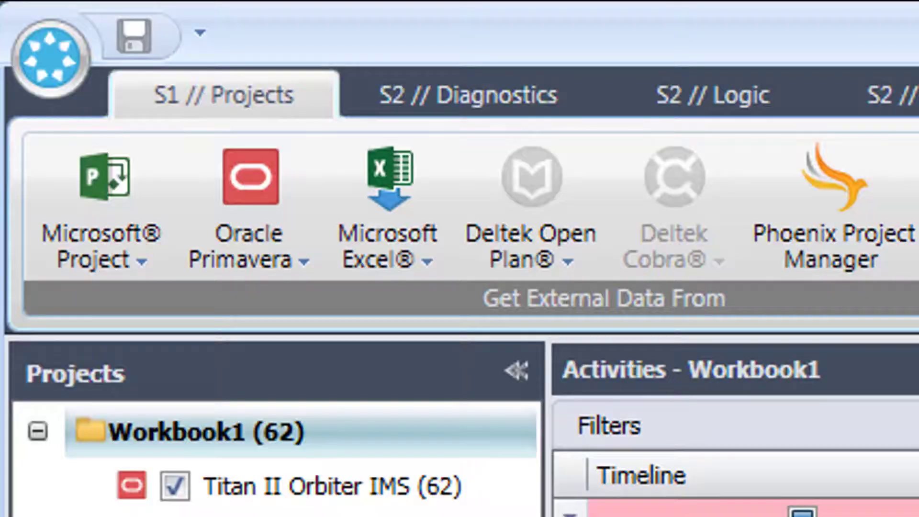
Step: Open the S2 // Diagnostics view for Titan II Orbiter IMS
left_click(503, 98)
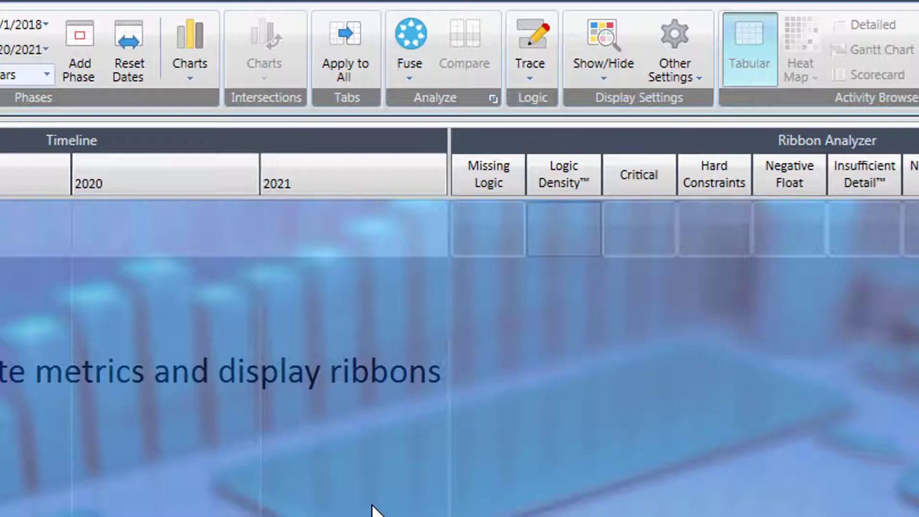
Step: Run Fuse to calculate the Ribbon Analyzer metrics, giving an overall 79% score
left_click(410, 29)
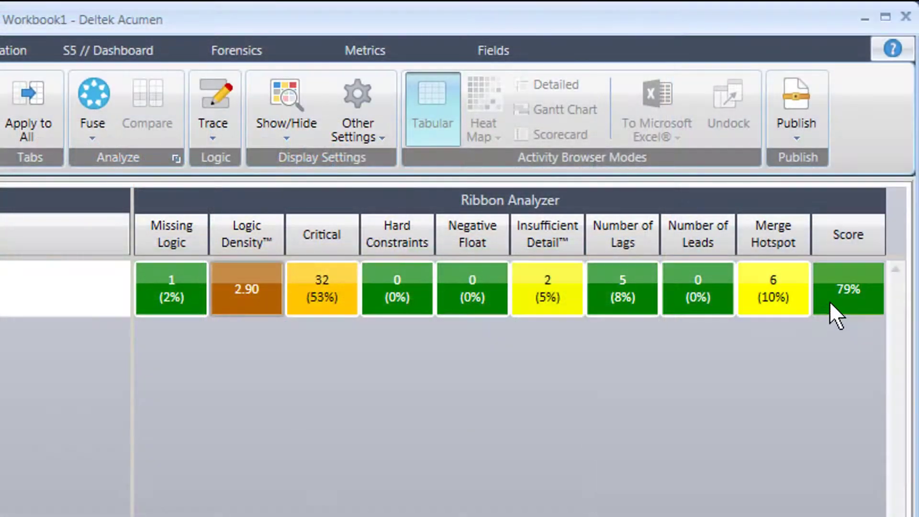
mouse_move(823, 301)
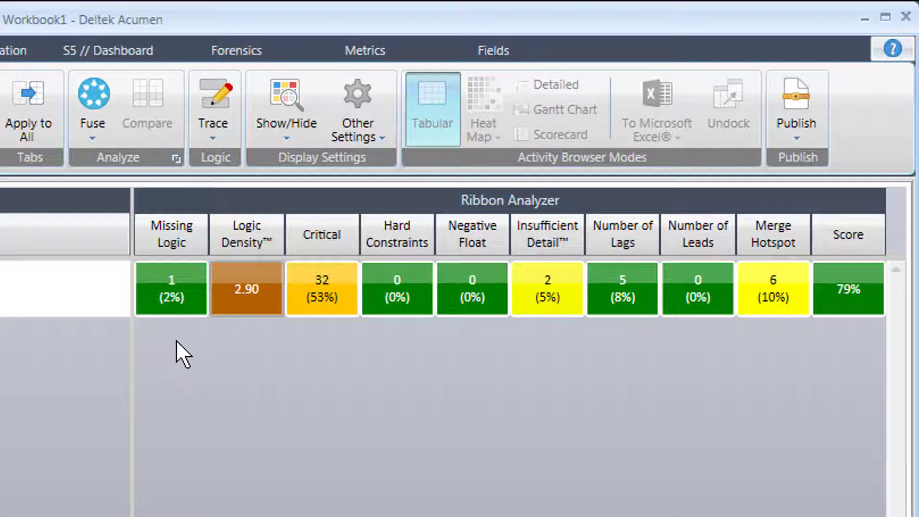
mouse_move(195, 242)
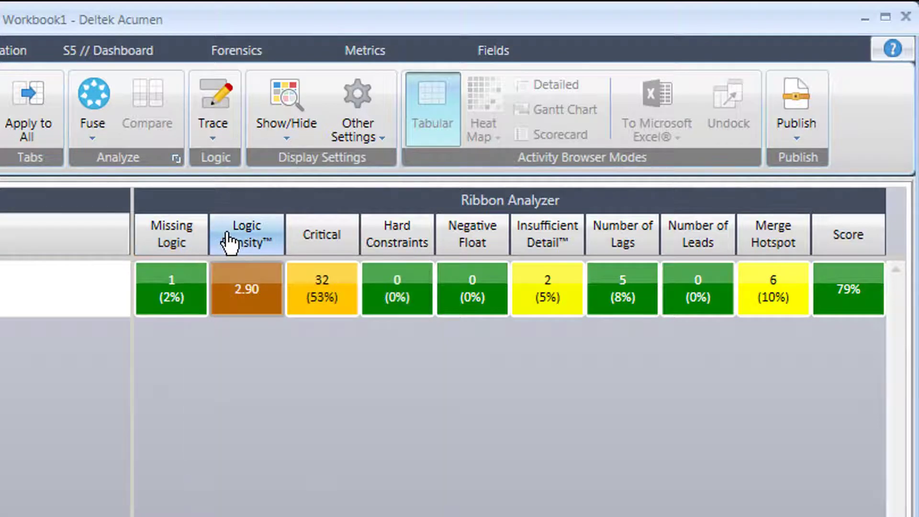
mouse_move(306, 237)
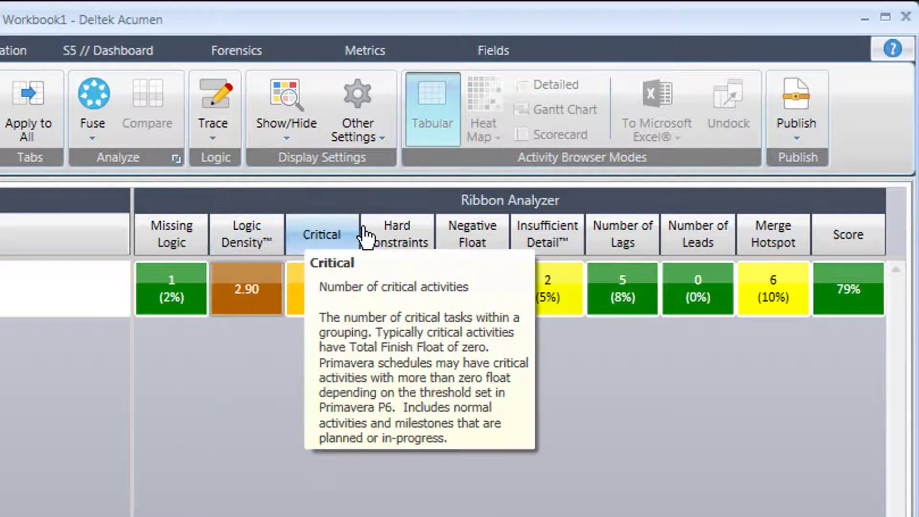
mouse_move(386, 233)
mouse_move(472, 238)
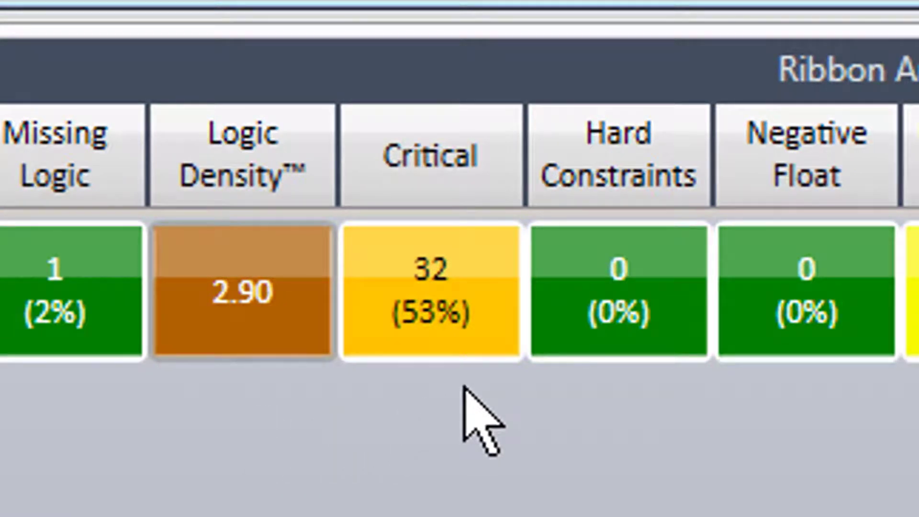
mouse_move(484, 340)
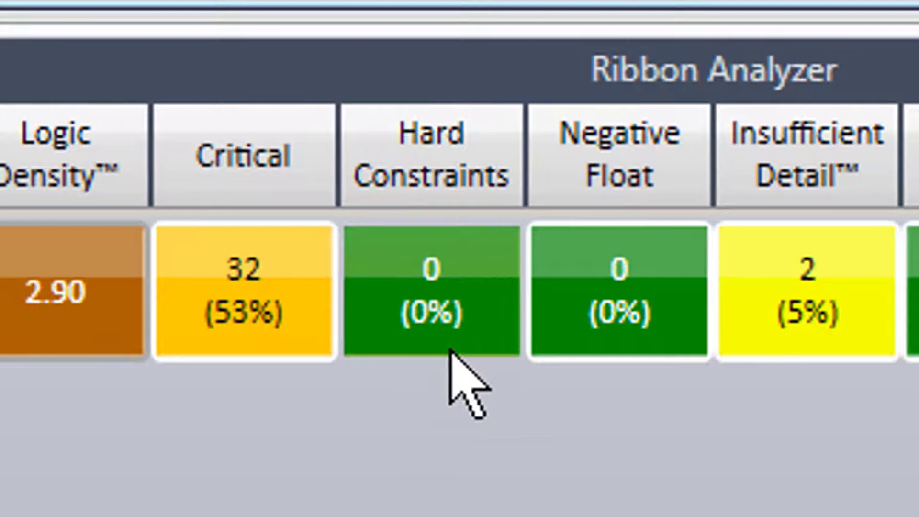
mouse_move(450, 350)
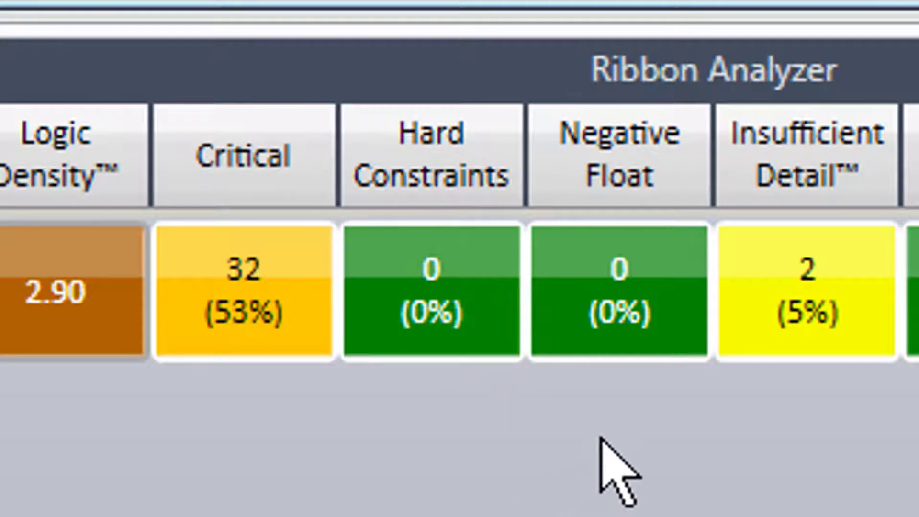
mouse_move(673, 337)
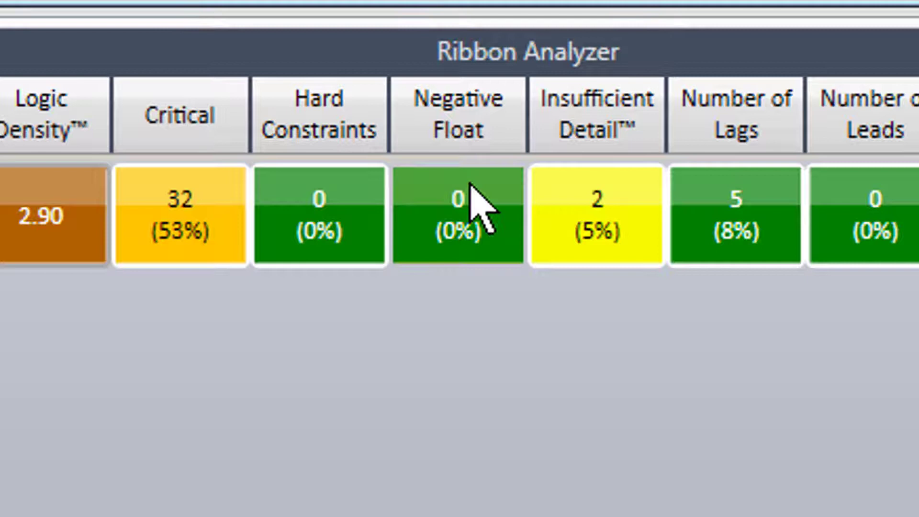
mouse_move(470, 185)
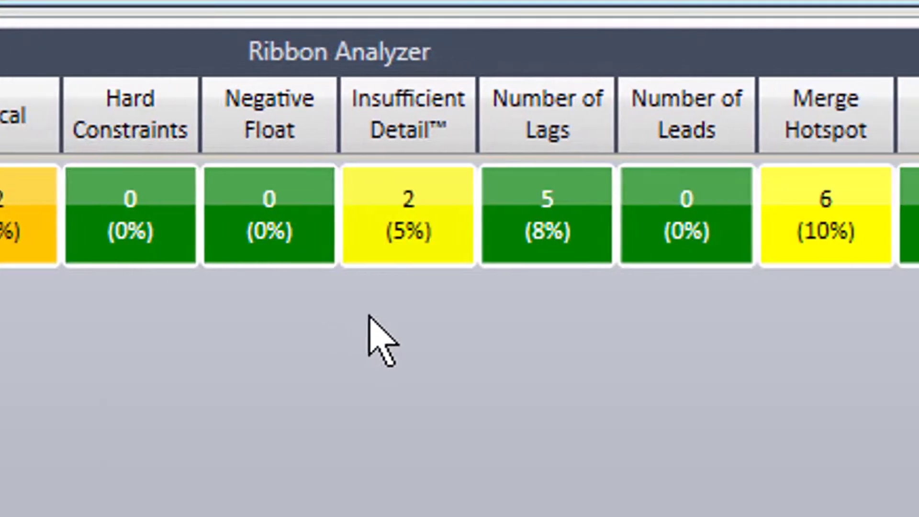
mouse_move(437, 237)
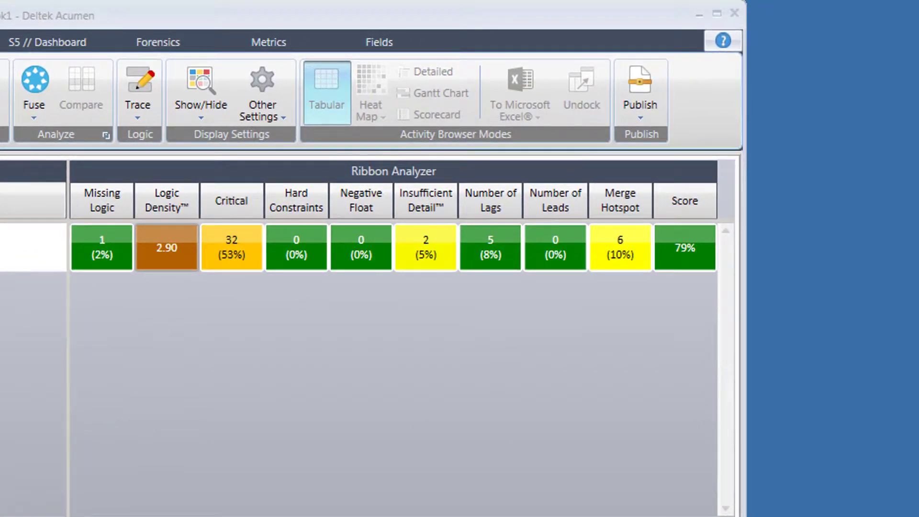
Step: Publish a Fuse Analyst Report saved as Workbook1 - Schedule Quality.xlsx
left_click(633, 101)
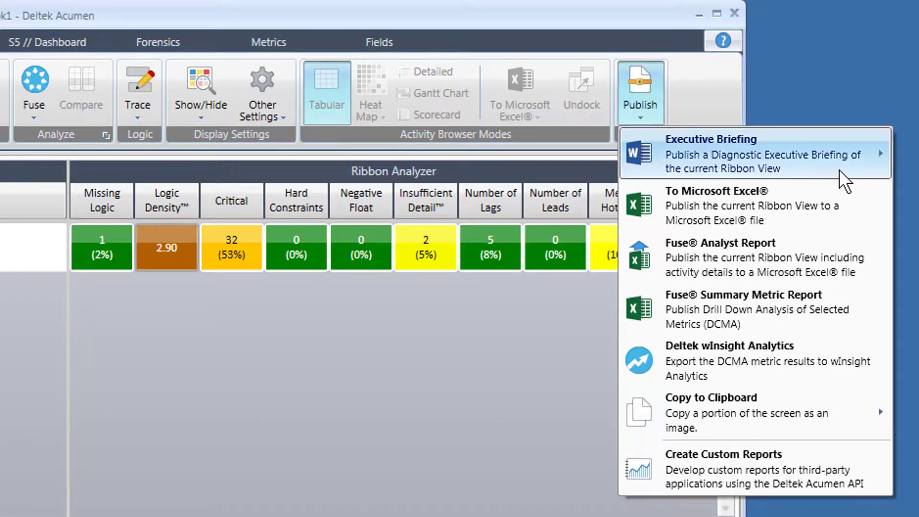
mouse_move(844, 158)
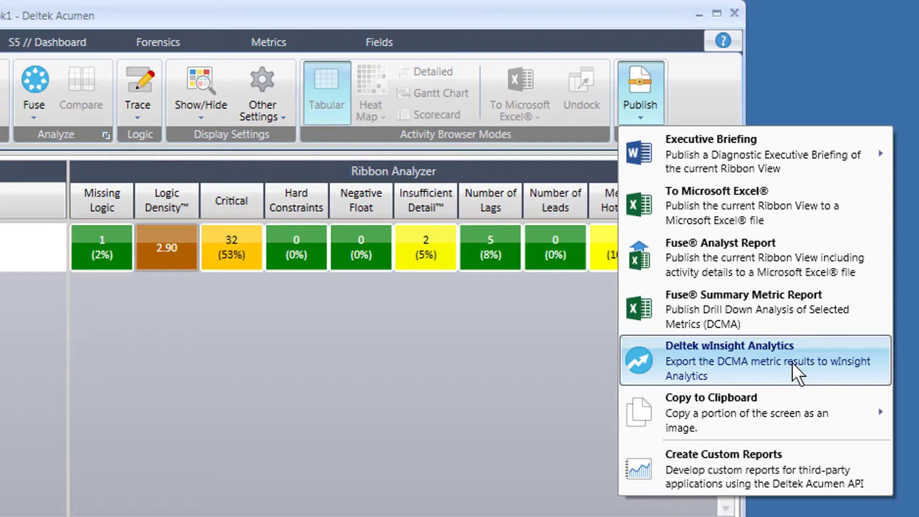
left_click(769, 257)
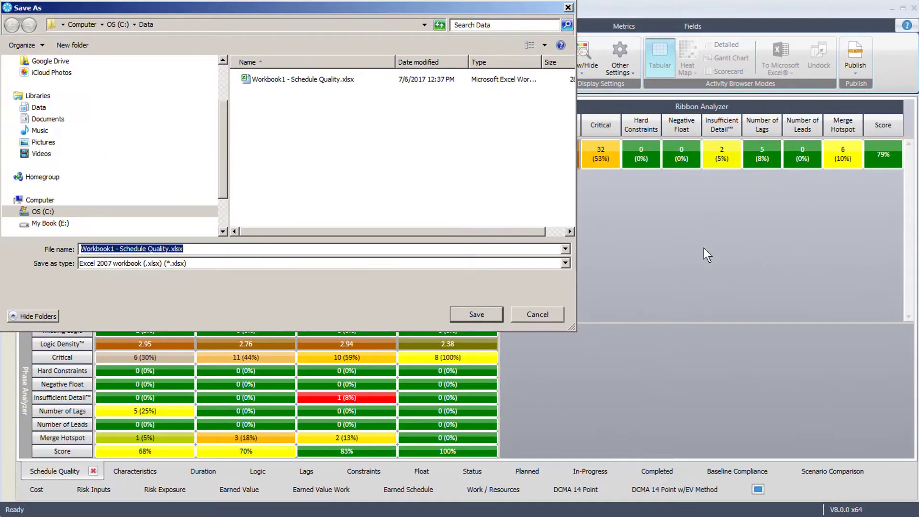
left_click(467, 316)
Step: Replace the existing report file, then view Ribbon Analysis, Titan-II-Orbiter-IMS1 and Phase Analysis sheets
left_click(481, 352)
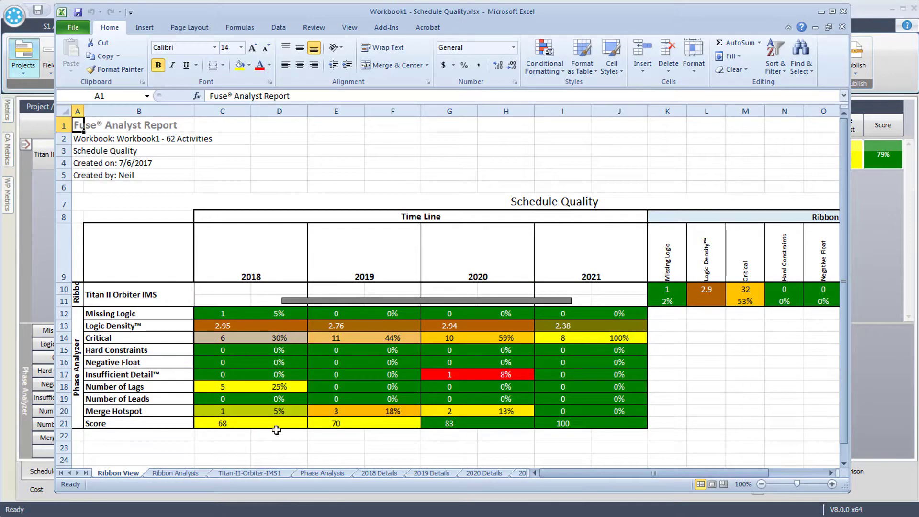
left_click(180, 472)
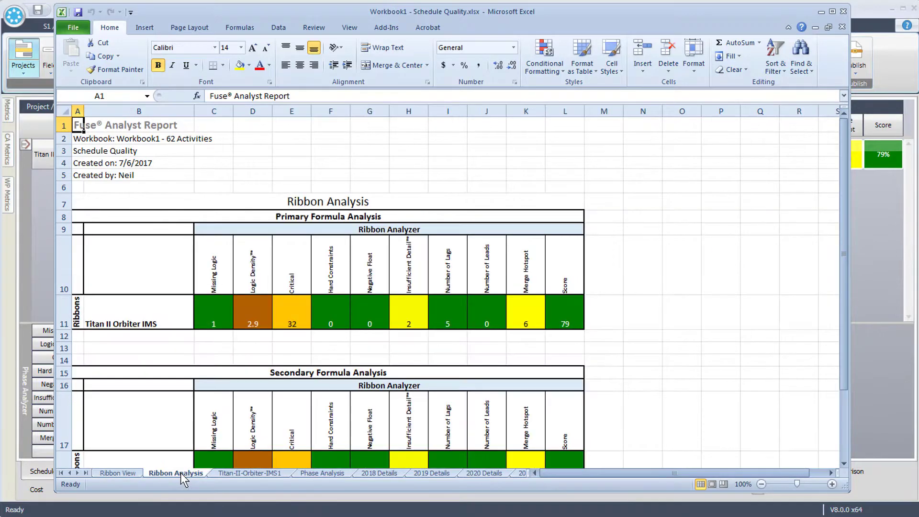
left_click(235, 473)
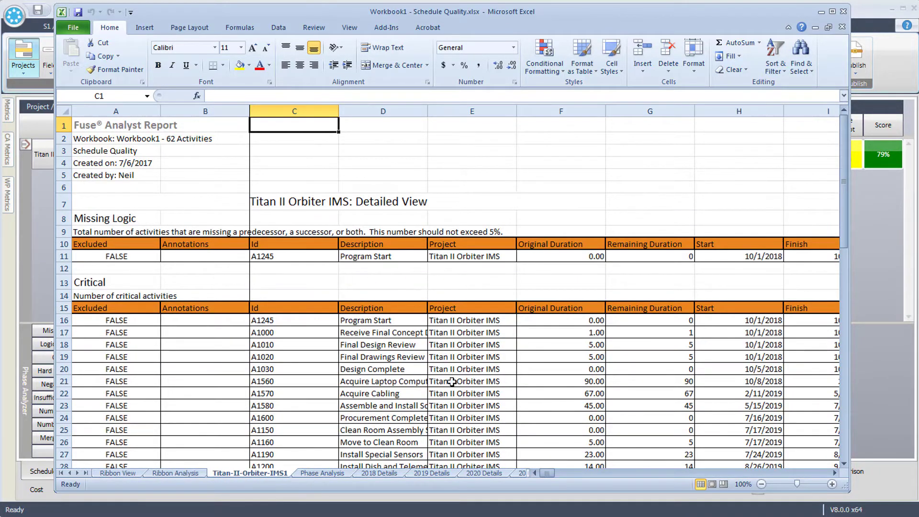
scroll(452, 382, "down", 5)
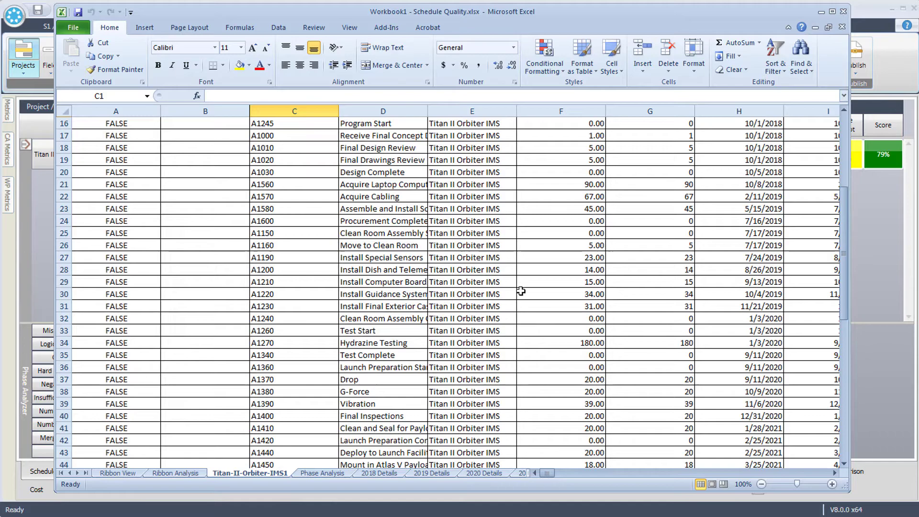
scroll(521, 291, "up", 5)
left_click(332, 473)
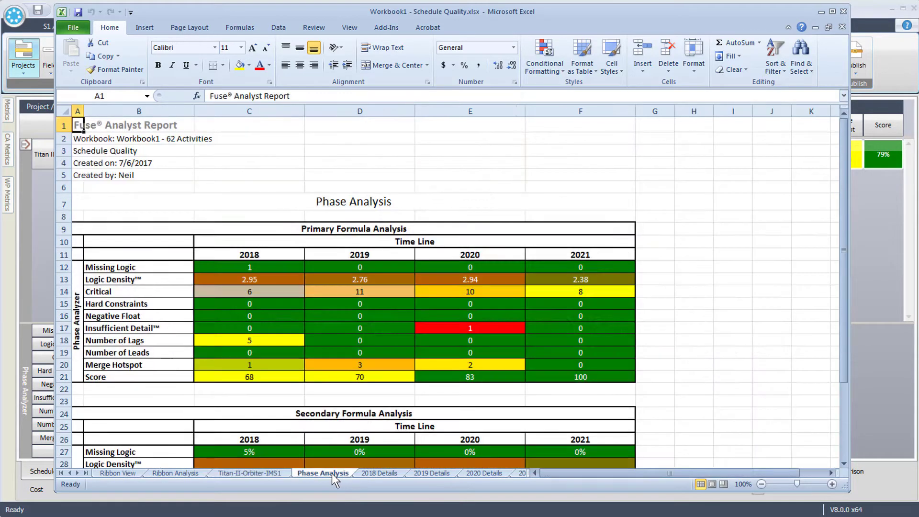